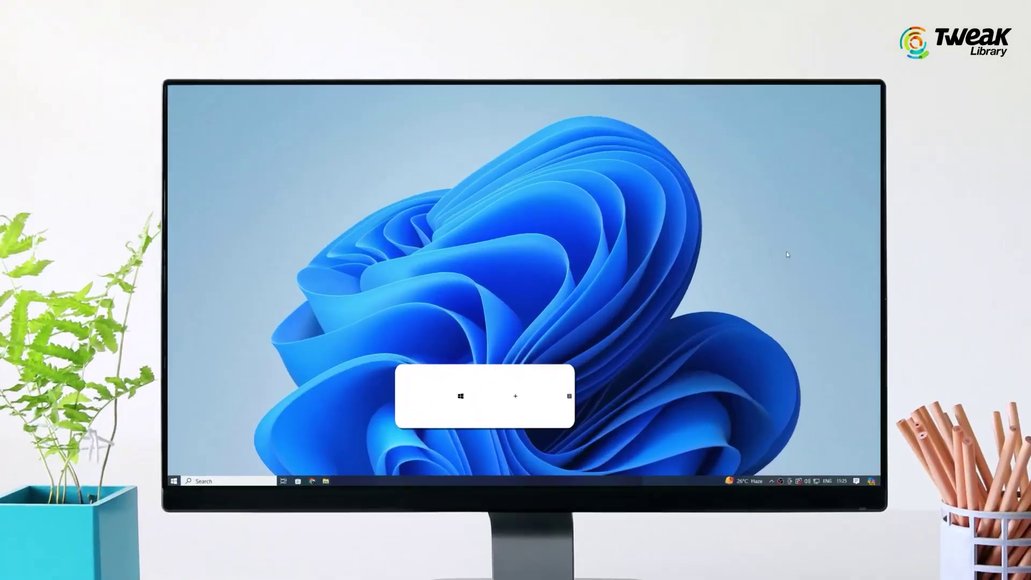
Step: Open Privacy > Location and review the app location access toggles, including Skype's
key(super+i)
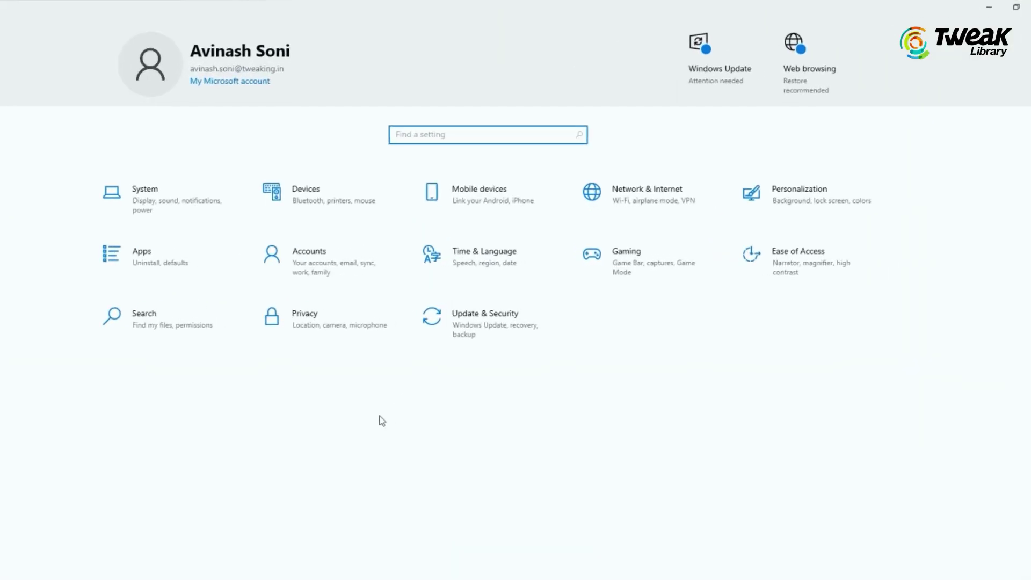
click(317, 327)
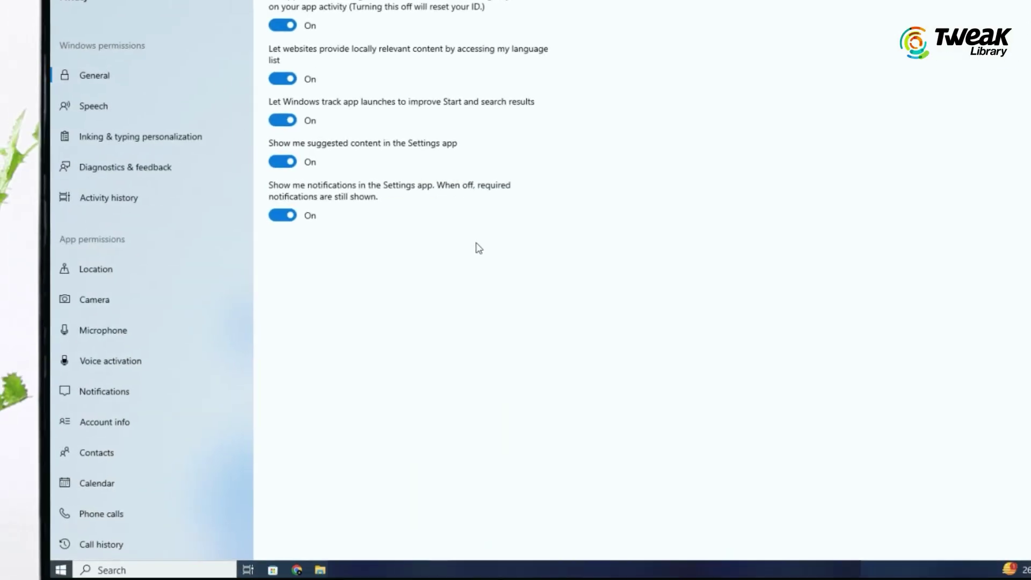
click(93, 271)
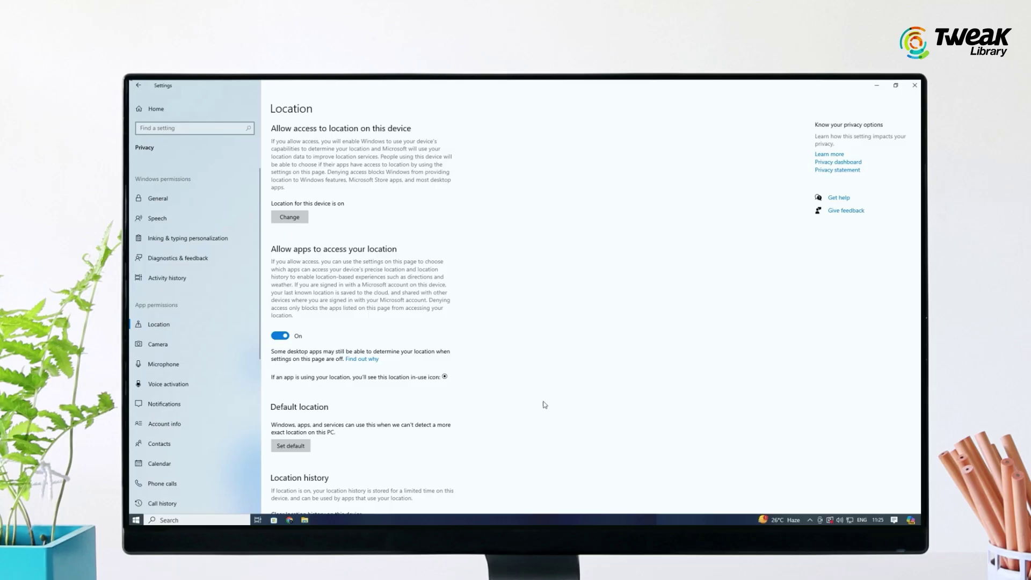
scroll(580, 362, down, 5)
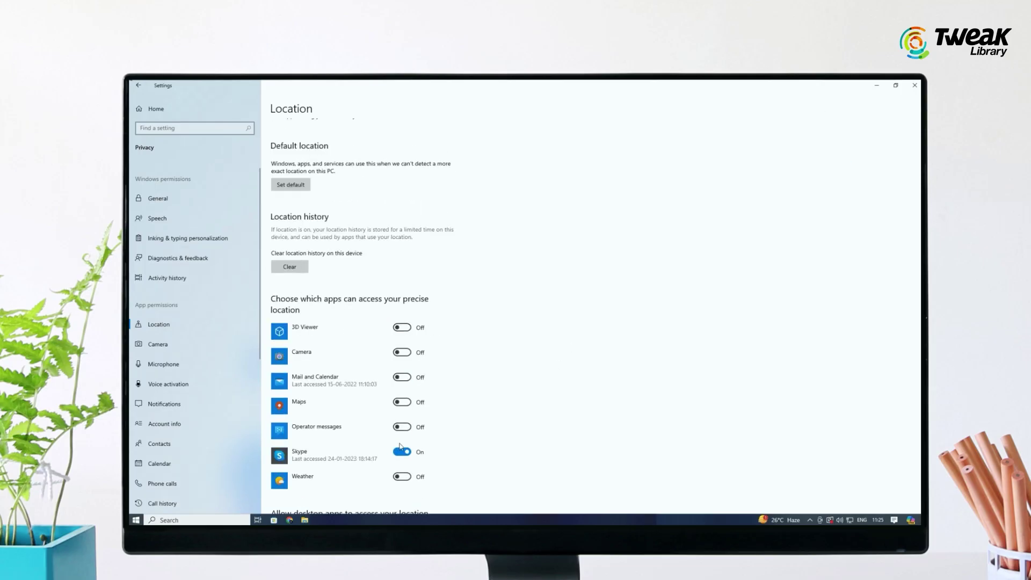
scroll(400, 452, down, 4)
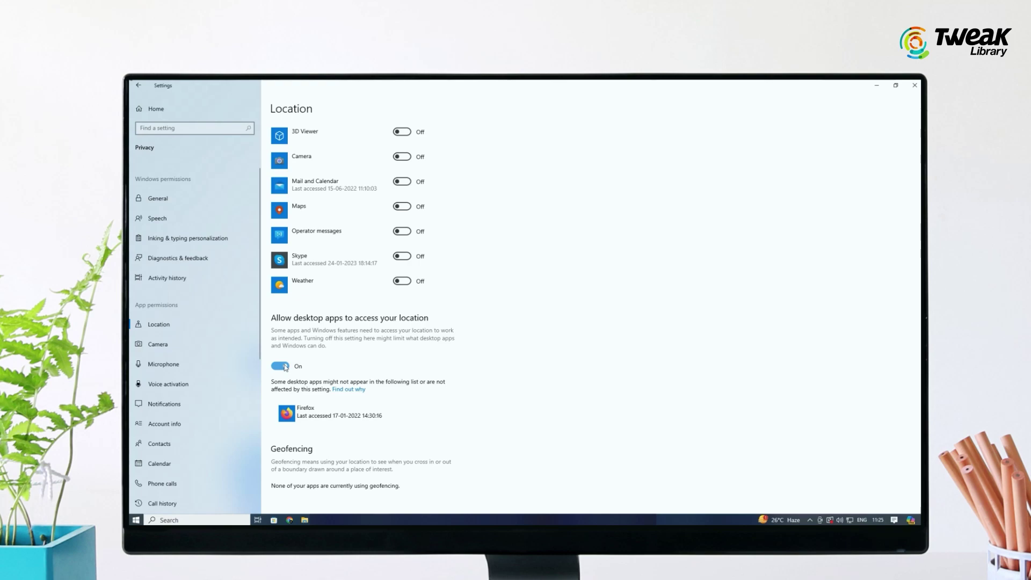
scroll(286, 367, up, 10)
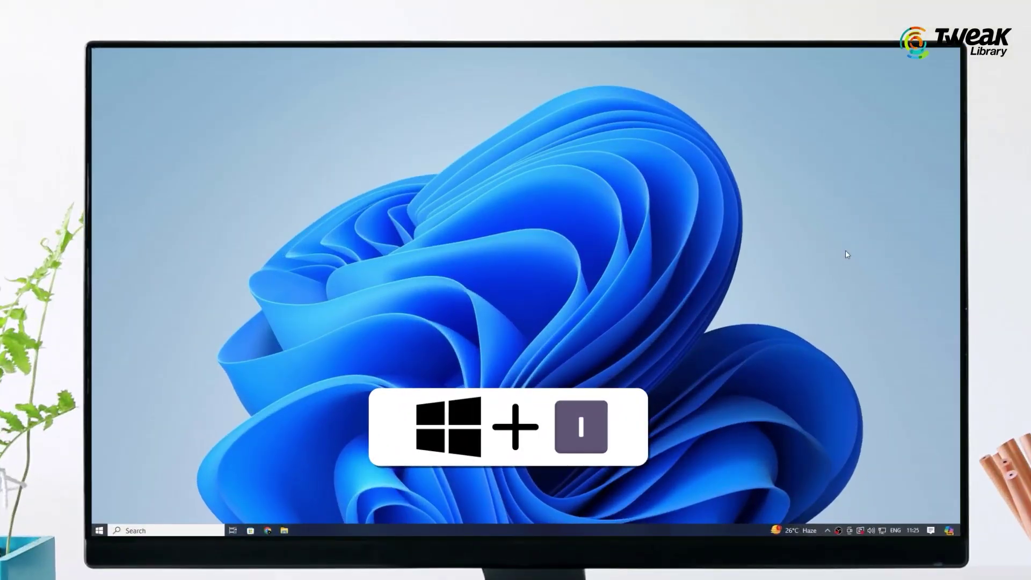
Step: Turn off the advertising ID, website language list access, app-launch tracking and Settings app notifications
key(super+i)
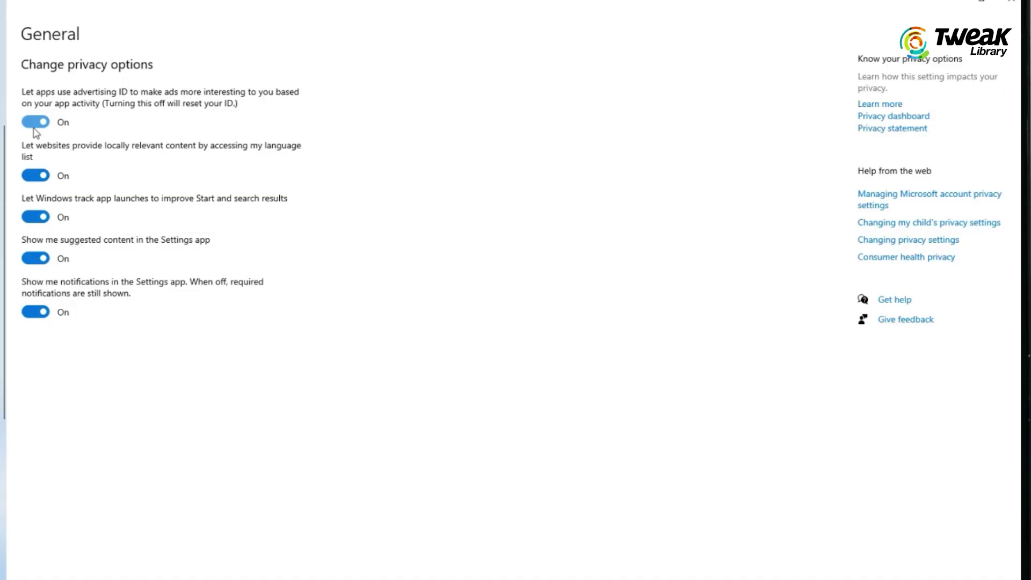
click(35, 123)
click(38, 177)
click(37, 218)
click(36, 315)
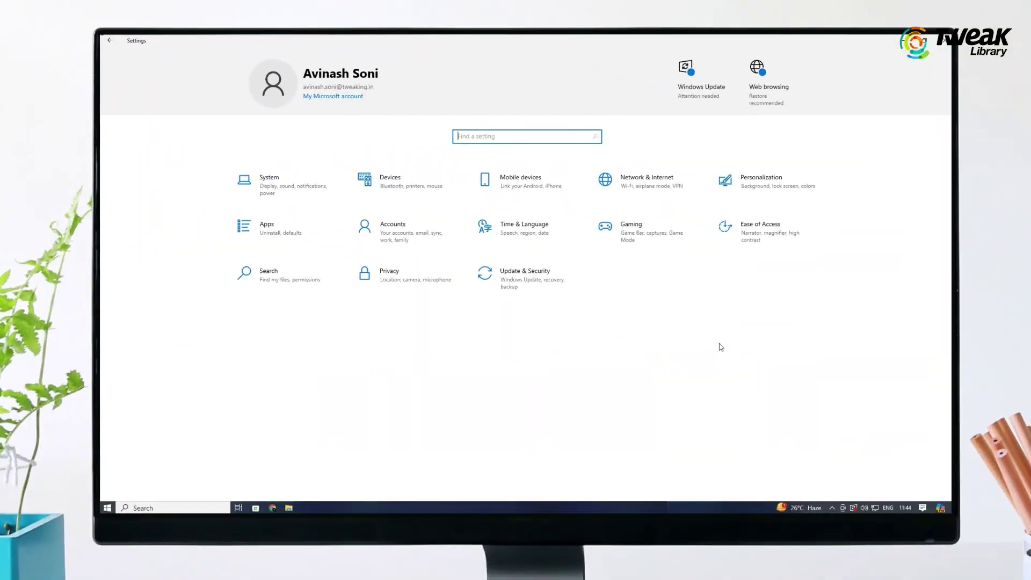
Step: On Privacy > Microphone, check the device-wide setting, then switch off microphone access for all apps
click(406, 273)
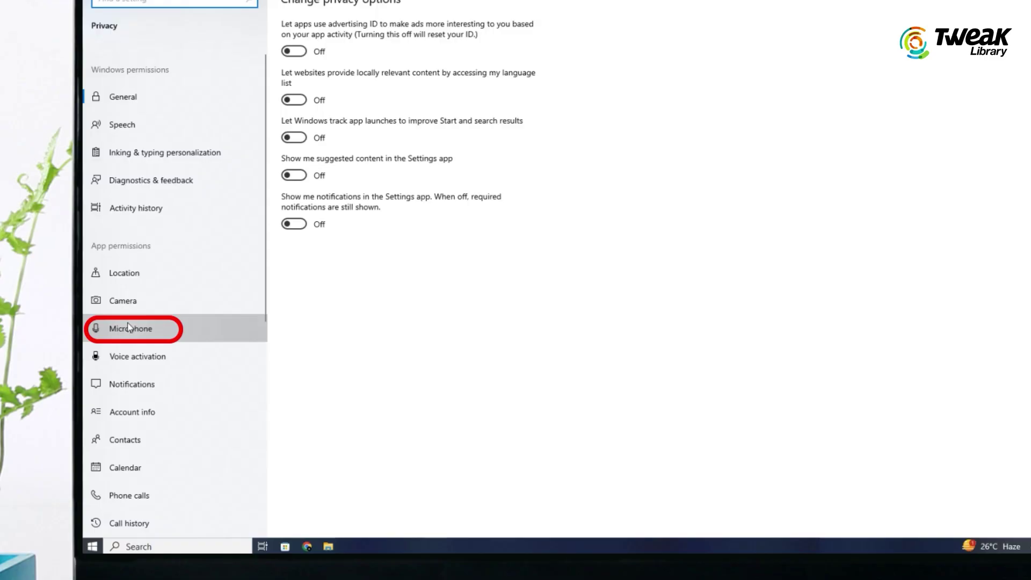
click(129, 327)
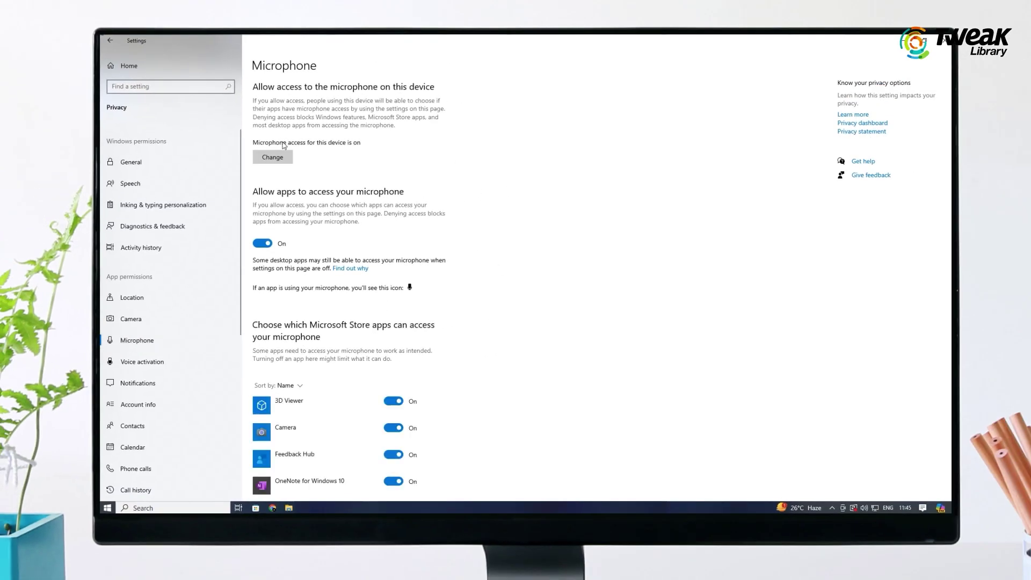
click(270, 158)
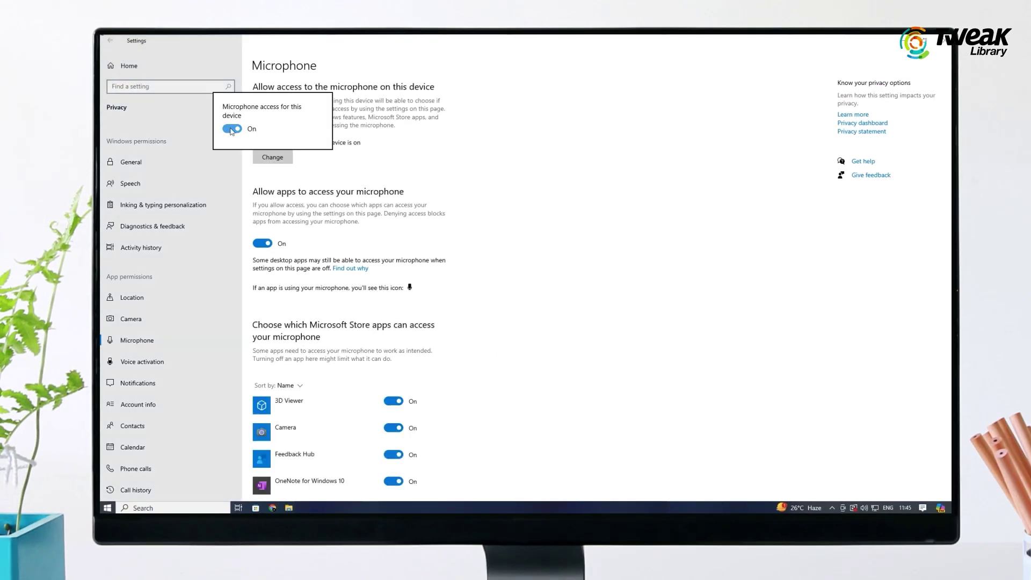
click(317, 165)
scroll(390, 201, down, 4)
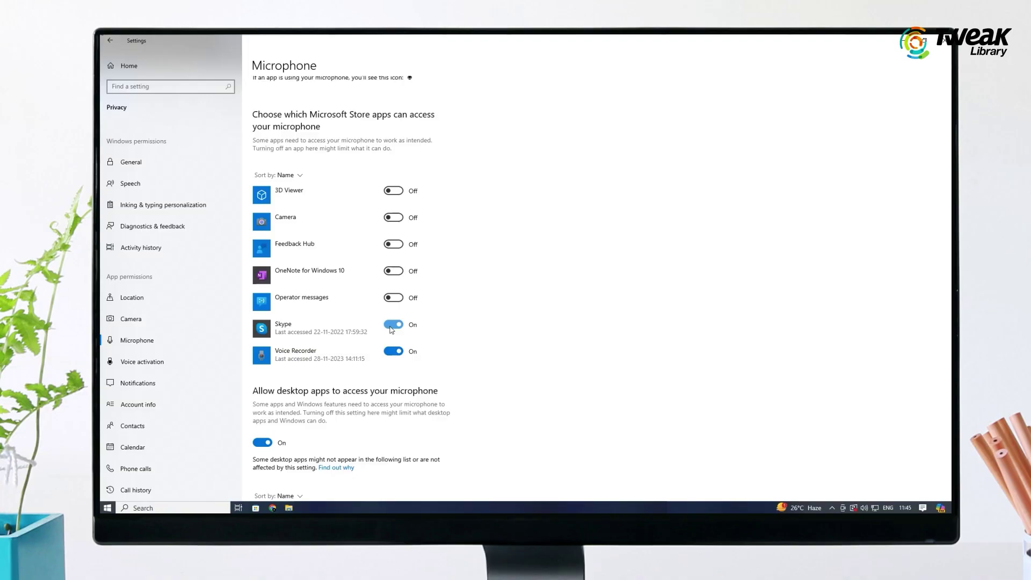
scroll(422, 349, up, 4)
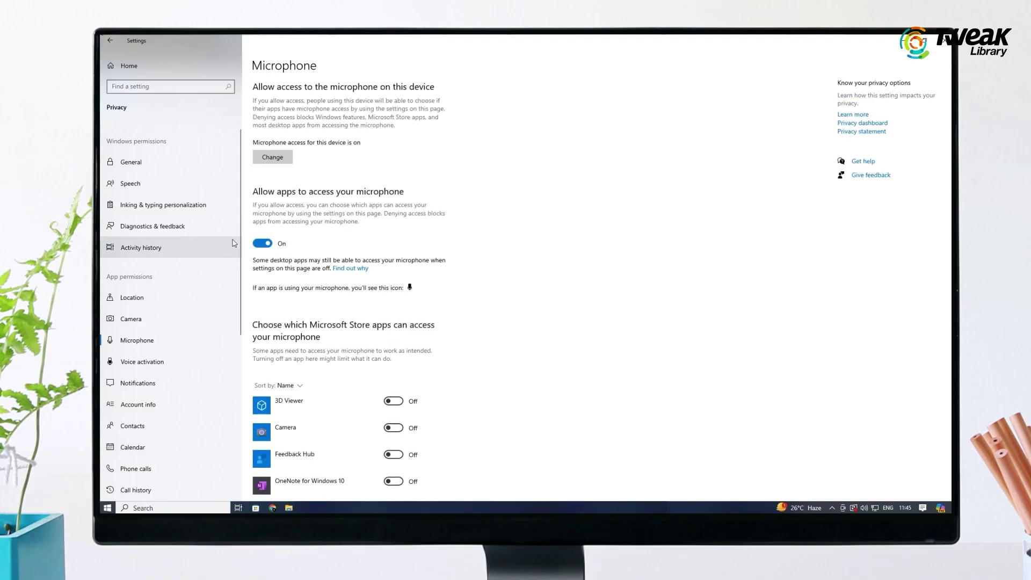
click(263, 244)
scroll(271, 301, down, 6)
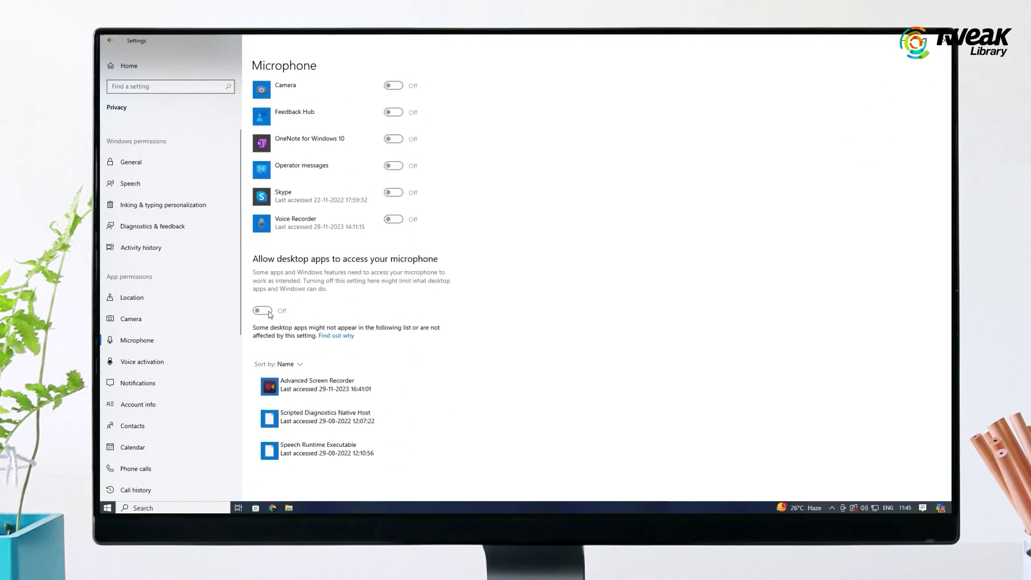
scroll(270, 314, up, 6)
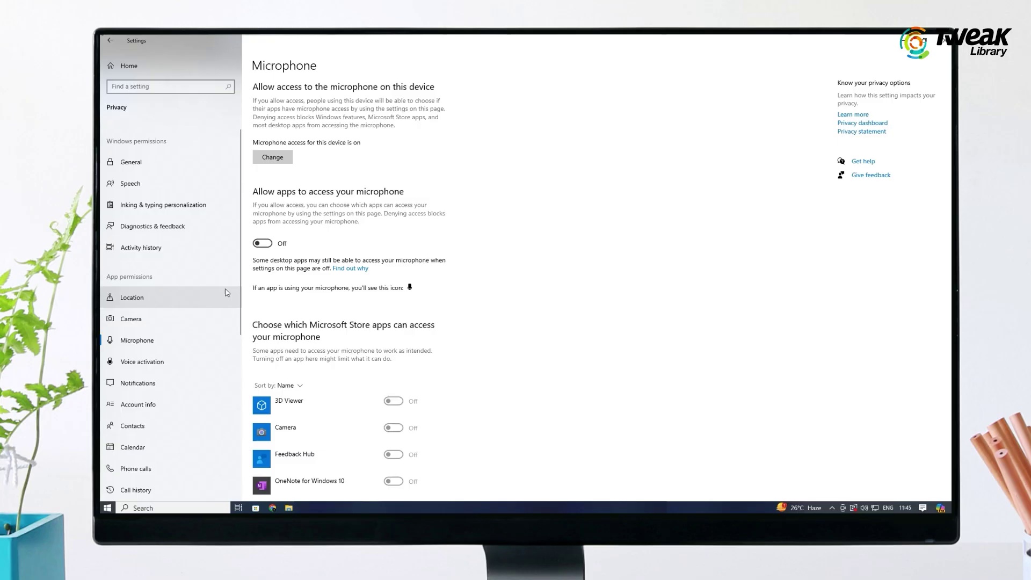
Step: On Privacy > Camera, check the device-wide setting and keep 3D Viewer, Camera and Feedback Hub off
click(131, 318)
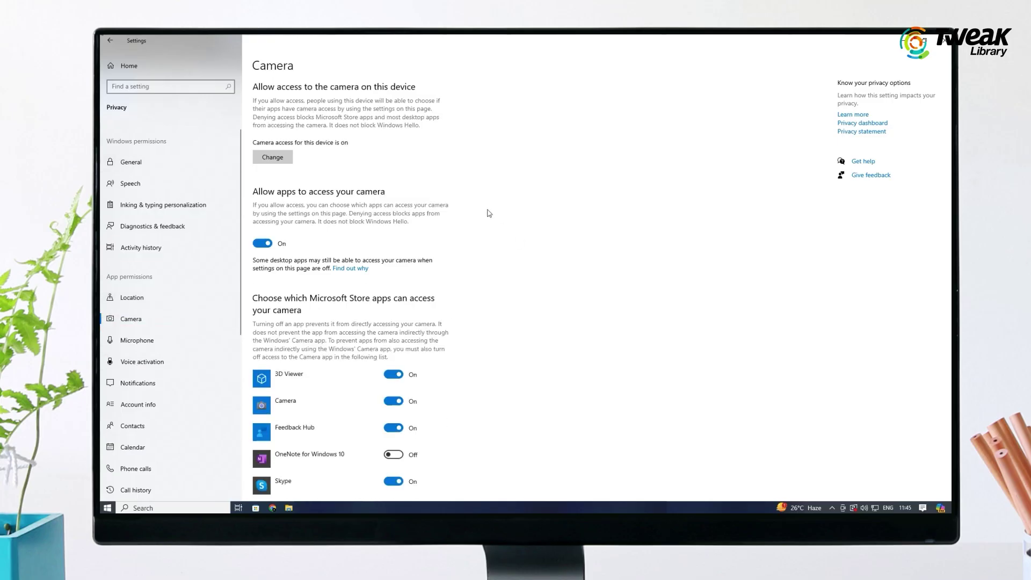
click(281, 162)
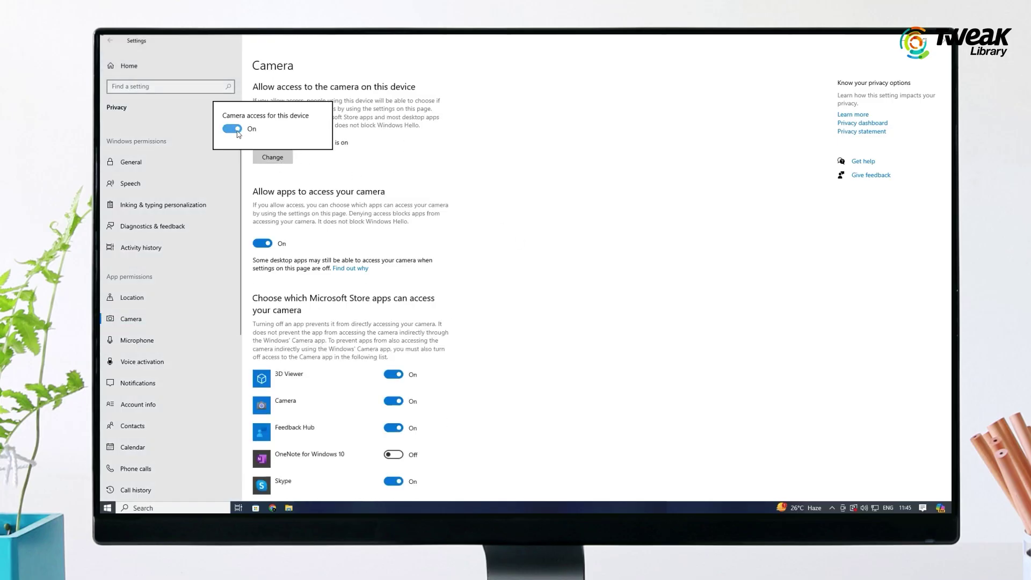
click(348, 163)
scroll(415, 239, down, 3)
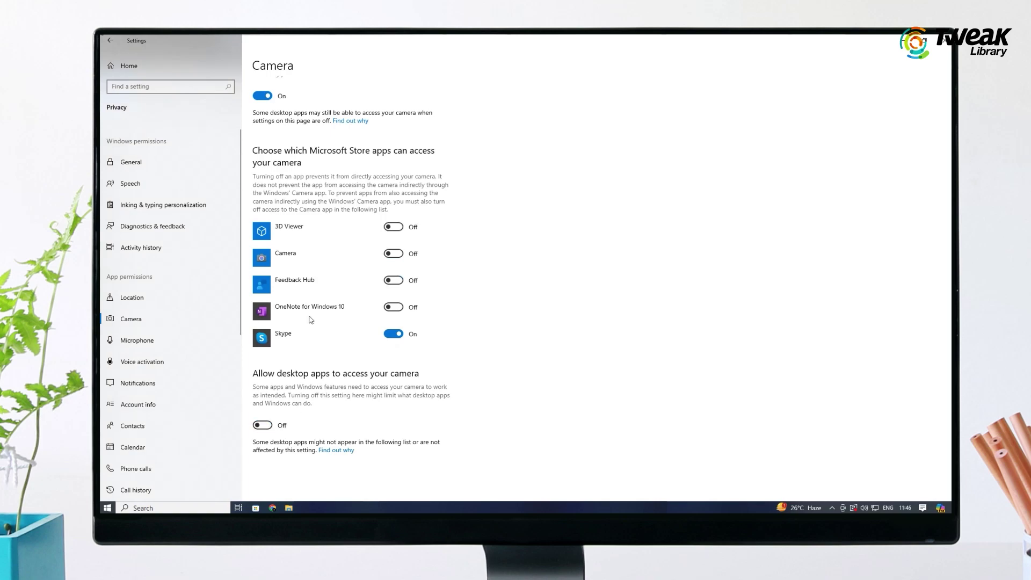
scroll(311, 320, up, 3)
scroll(525, 314, up, 3)
scroll(274, 206, down, 3)
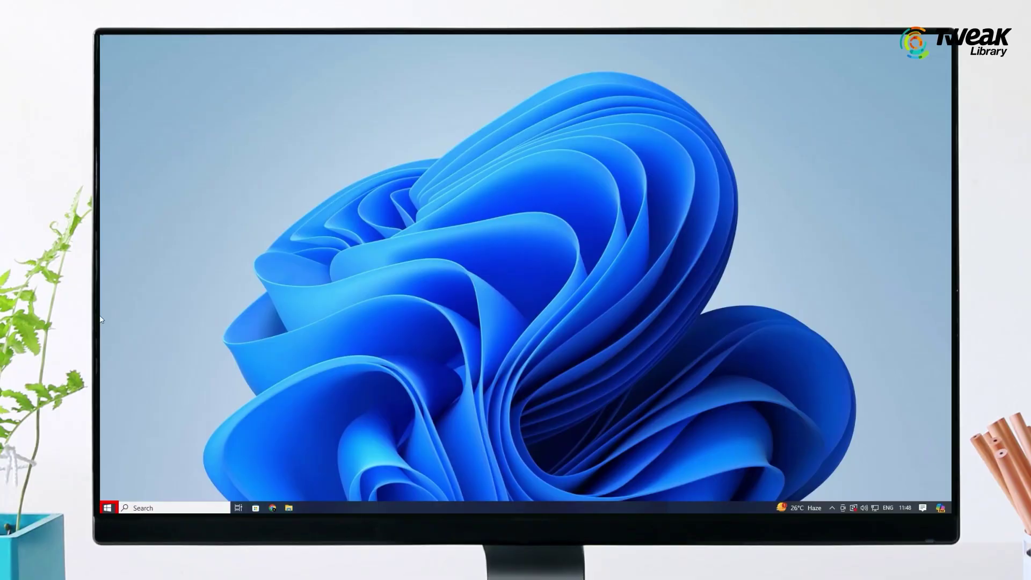
Step: Under Update & Security advanced options, switch Delivery Optimization's 'Allow downloads from other PCs' off
click(106, 508)
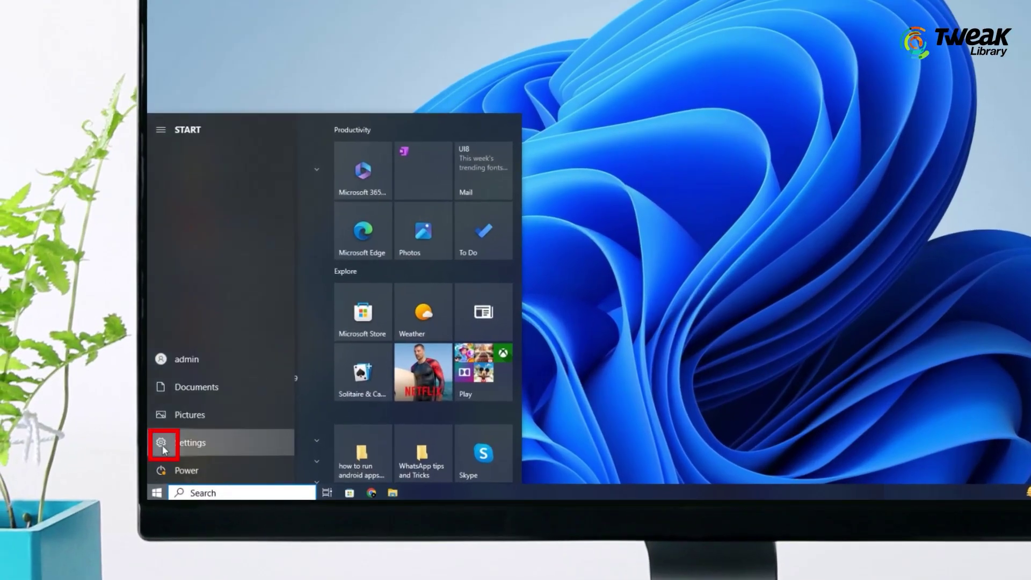
click(120, 472)
click(586, 196)
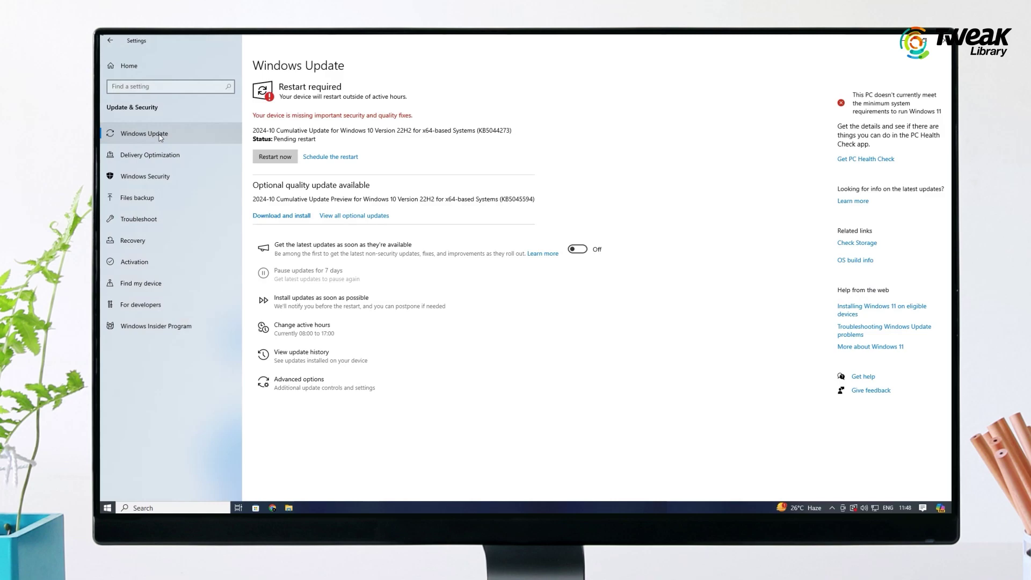
click(300, 384)
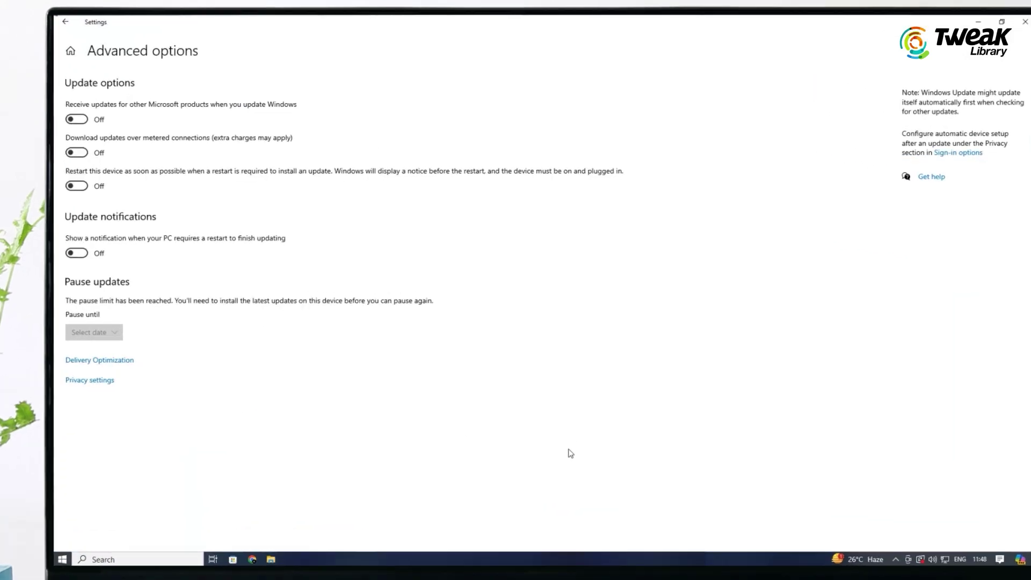
click(75, 394)
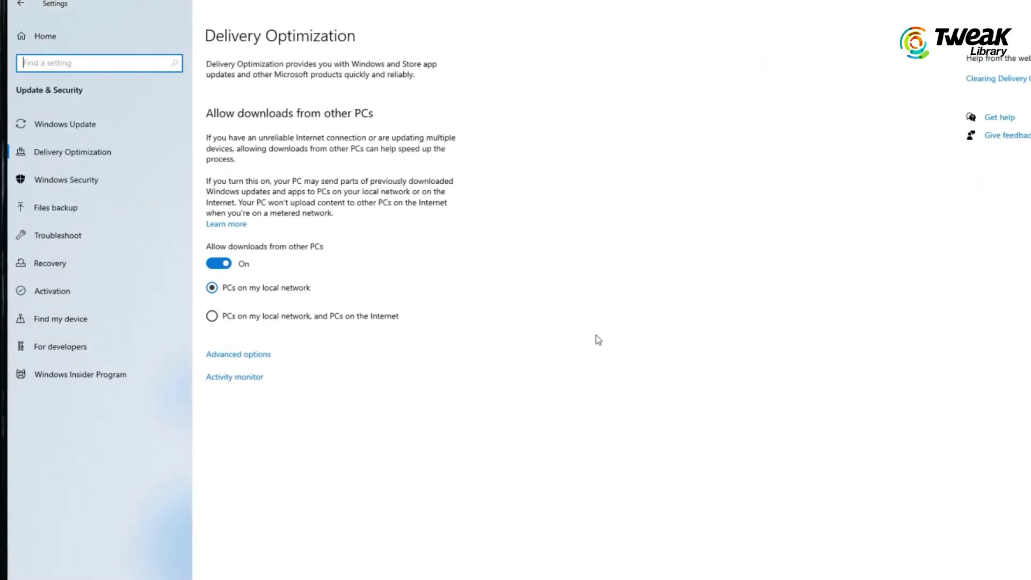
click(220, 266)
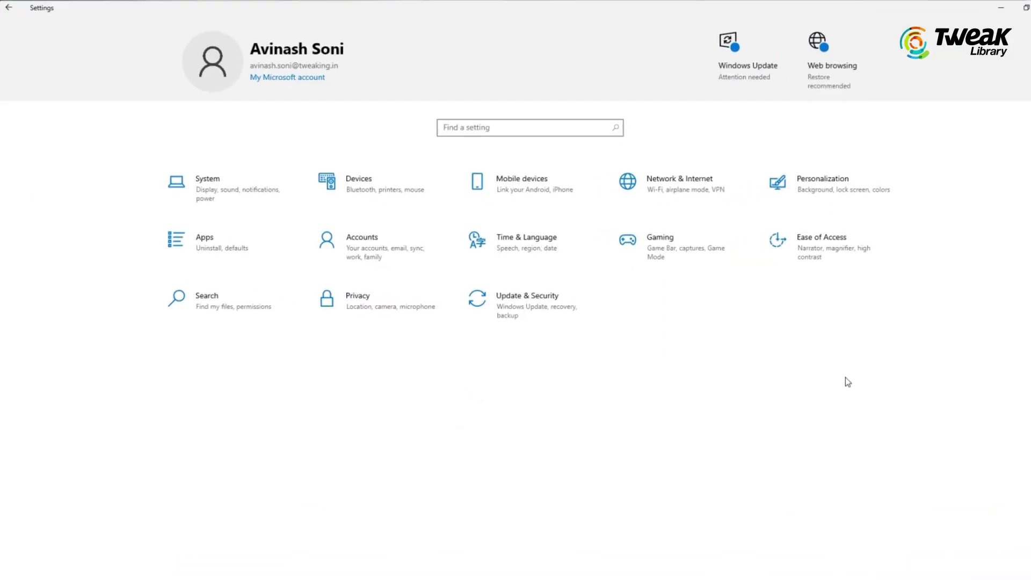
click(380, 307)
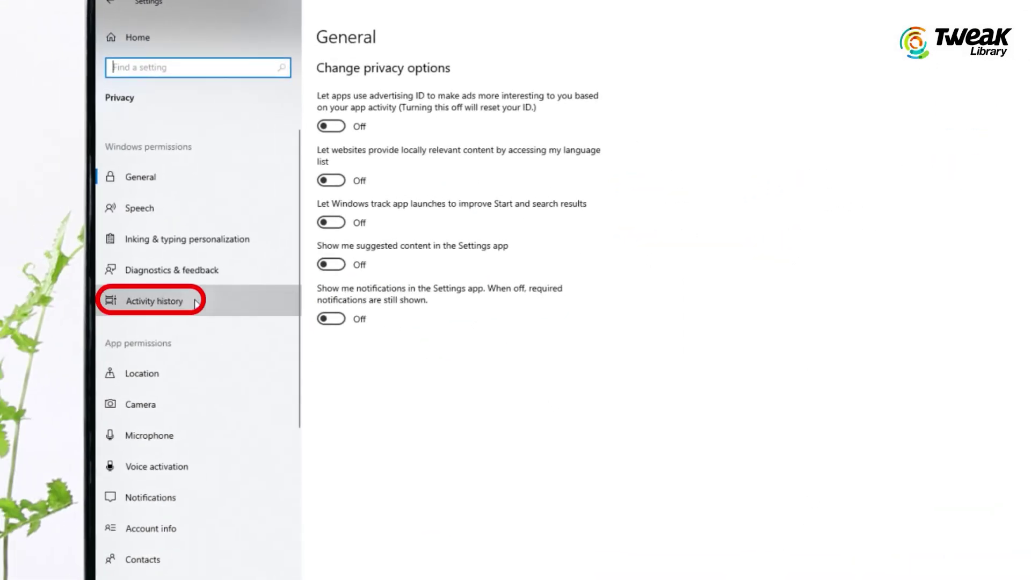
click(175, 307)
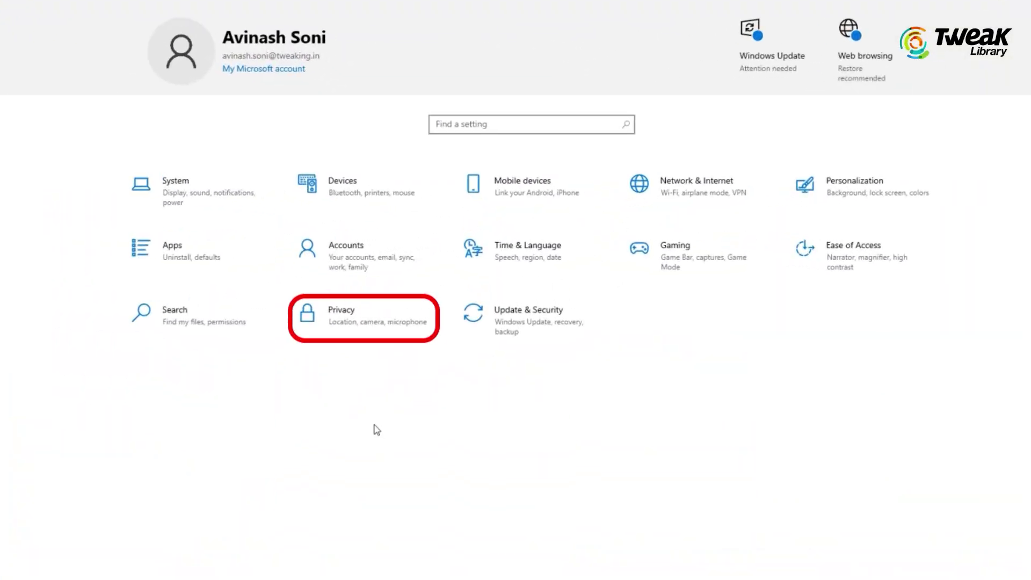
Step: Go to Privacy > Diagnostics & feedback and scroll down to Delete diagnostic data
click(394, 294)
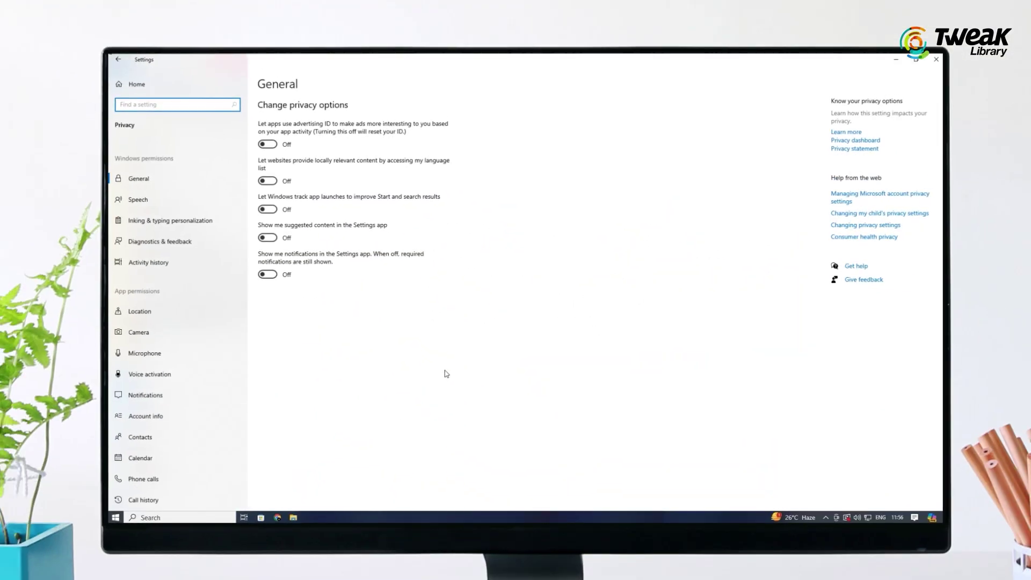
click(160, 241)
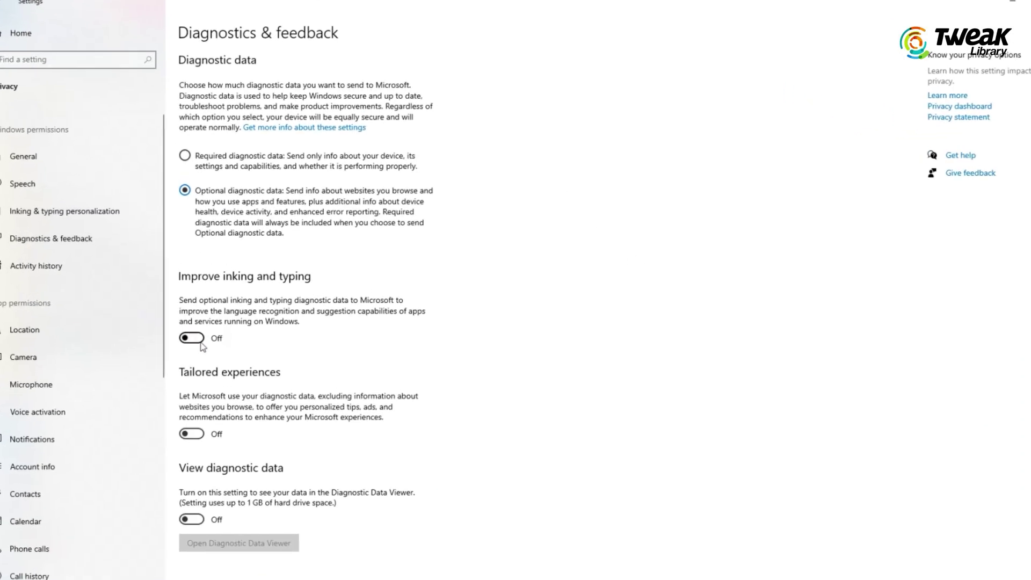
scroll(203, 346, down, 5)
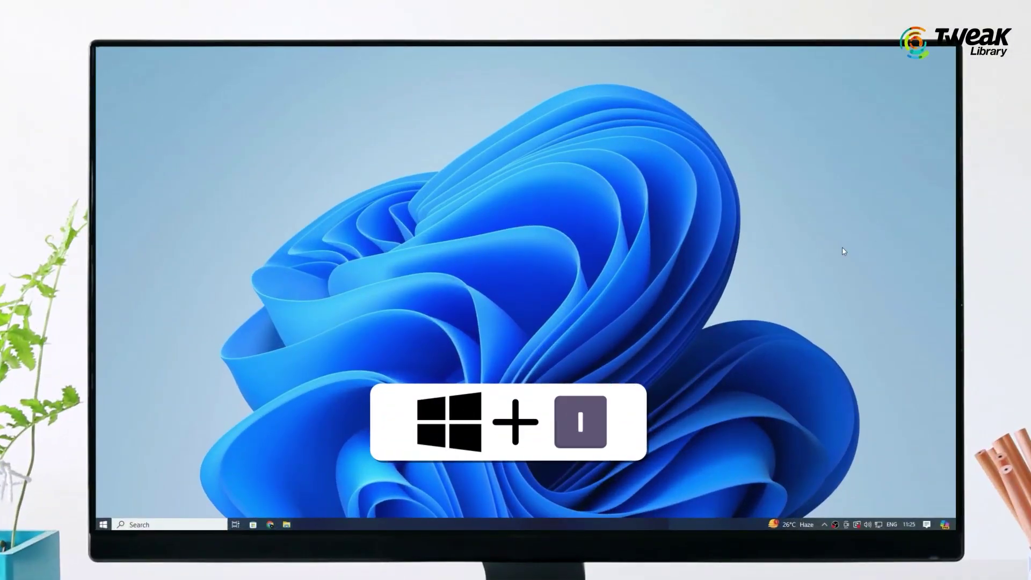
Step: Go to Privacy > Account info and open the 'Account info access for this device' switch
key(super+i)
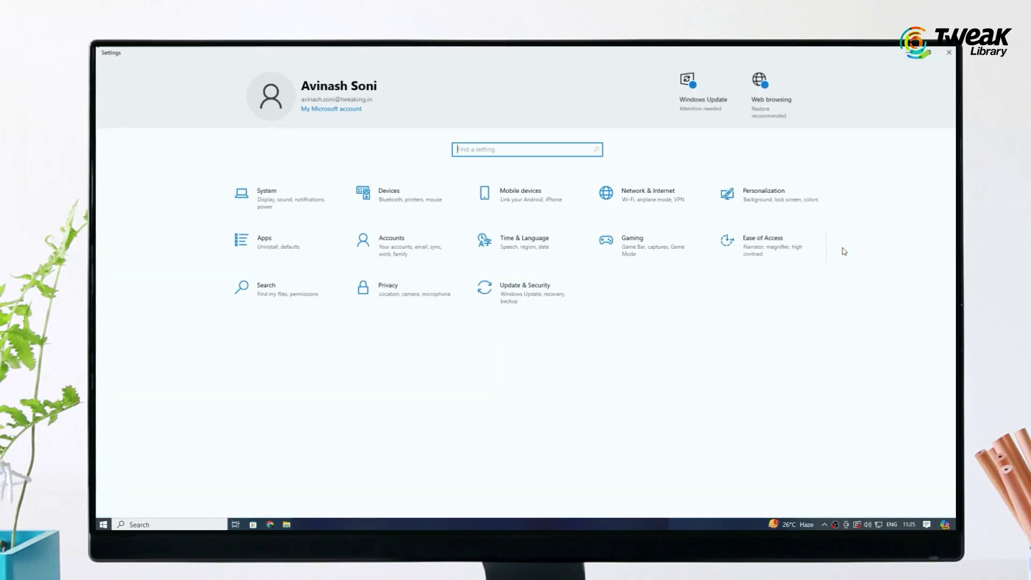
click(396, 292)
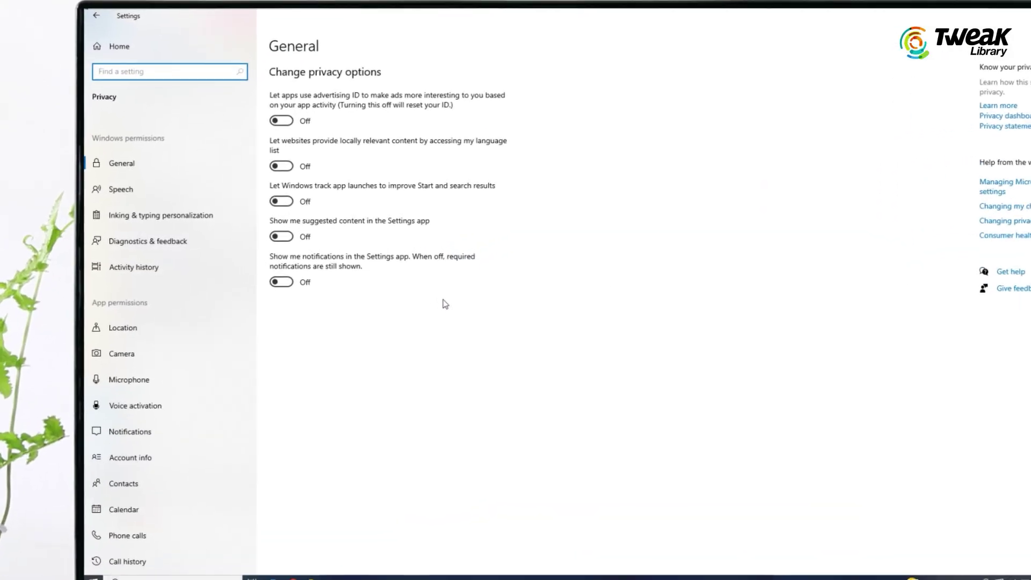
scroll(188, 341, down, 4)
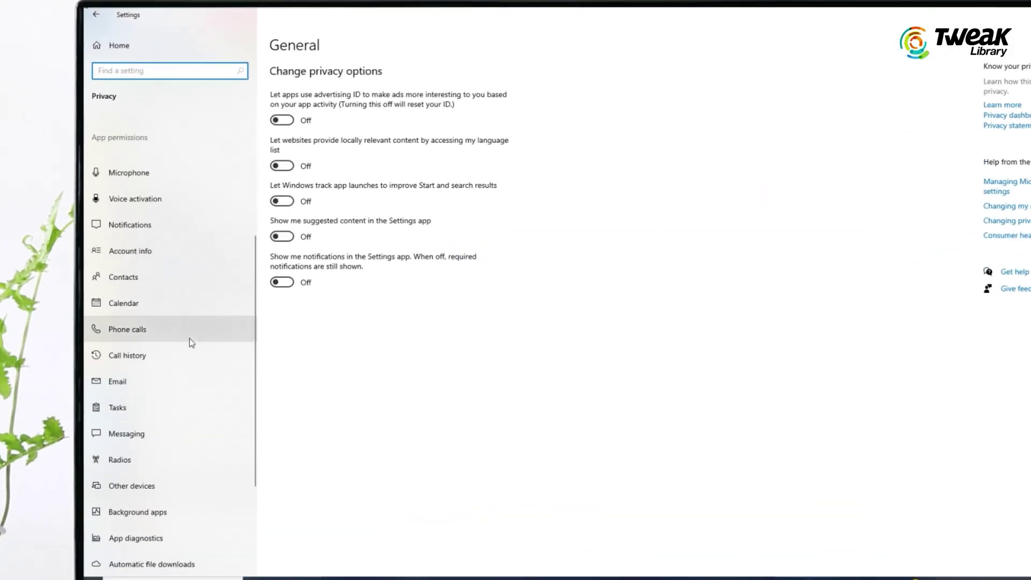
click(160, 255)
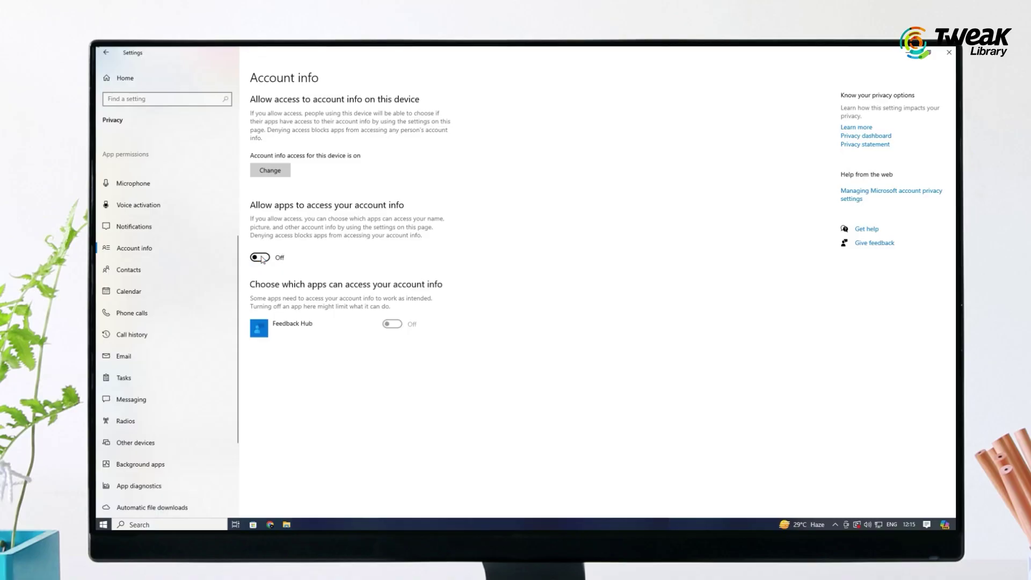
click(278, 173)
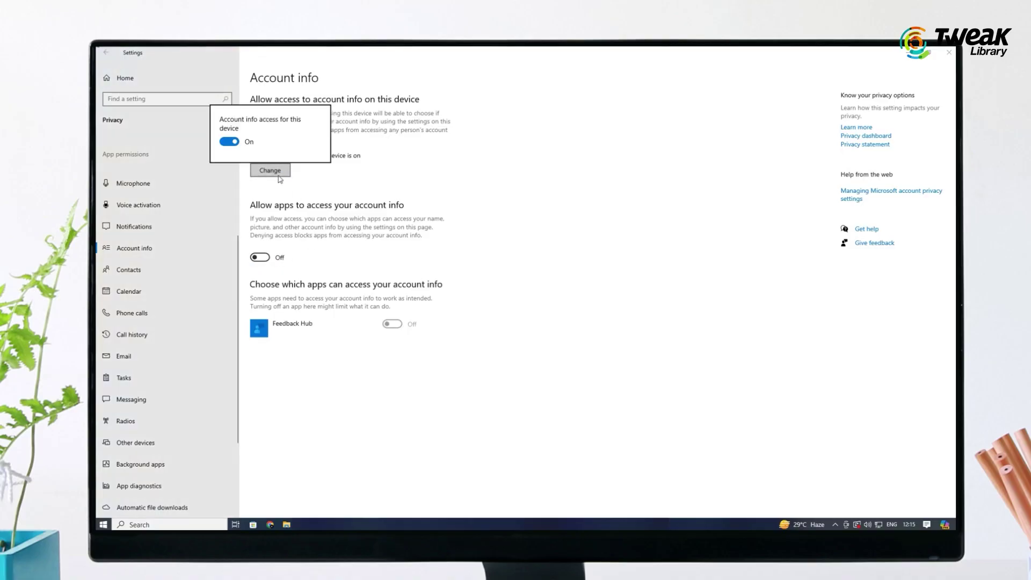